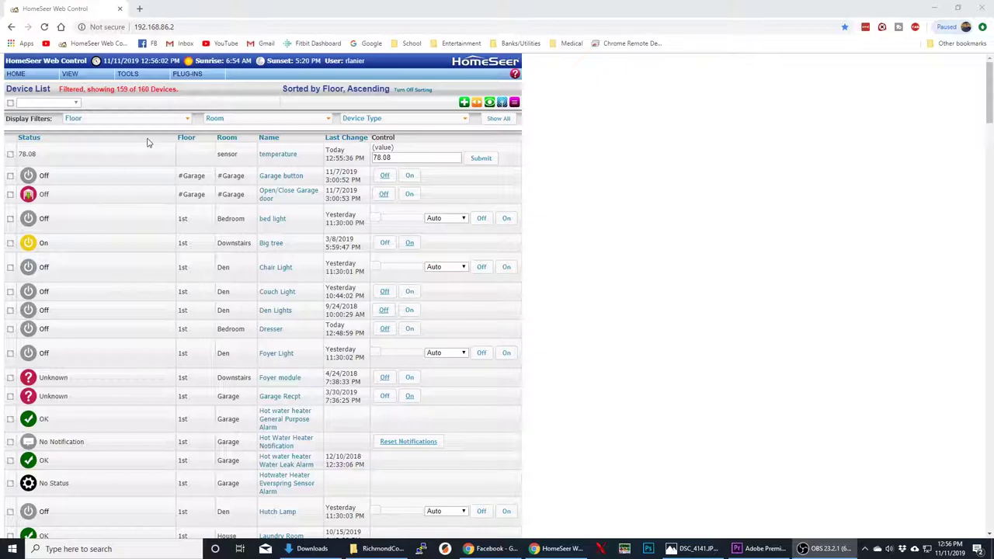
# Open Z-Wave Controller Management, expand Zwave SmartStick, and select the Add/Include a Node action
pyautogui.moveTo(187, 74)
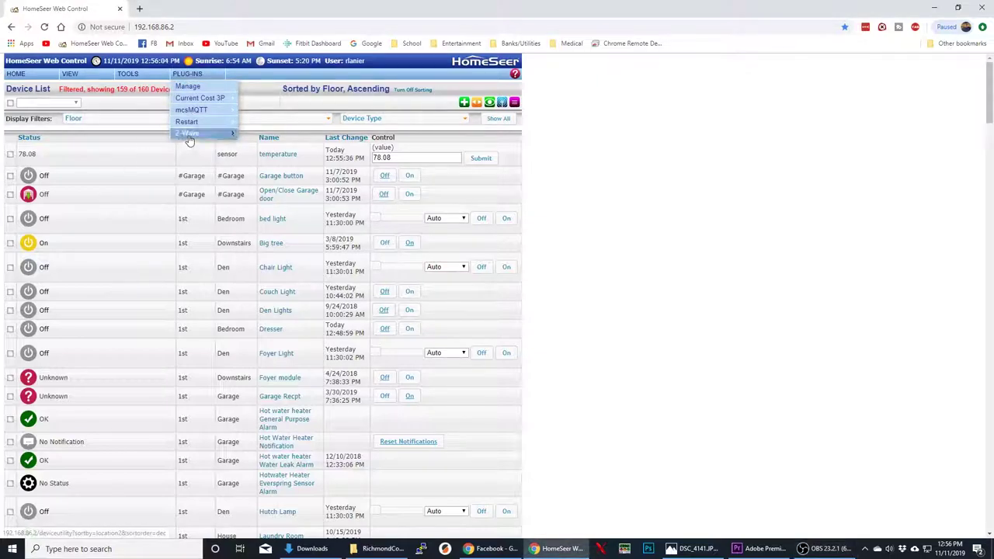
pyautogui.moveTo(189, 135)
pyautogui.click(273, 134)
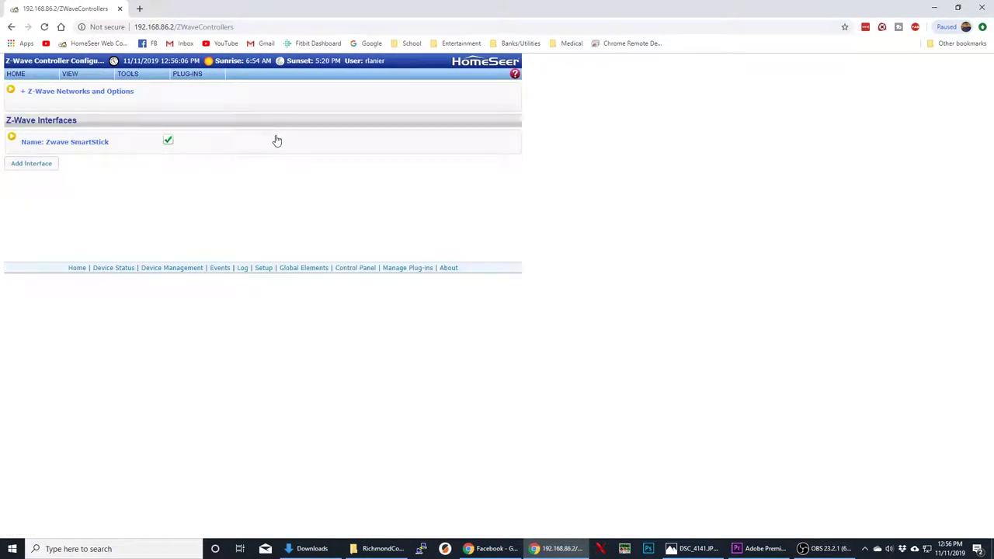
pyautogui.click(13, 142)
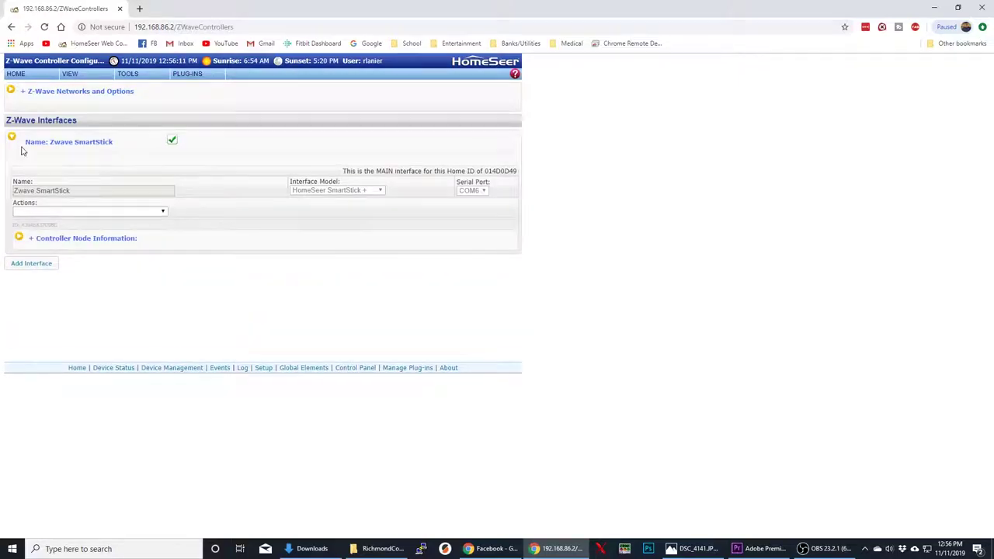
pyautogui.click(87, 210)
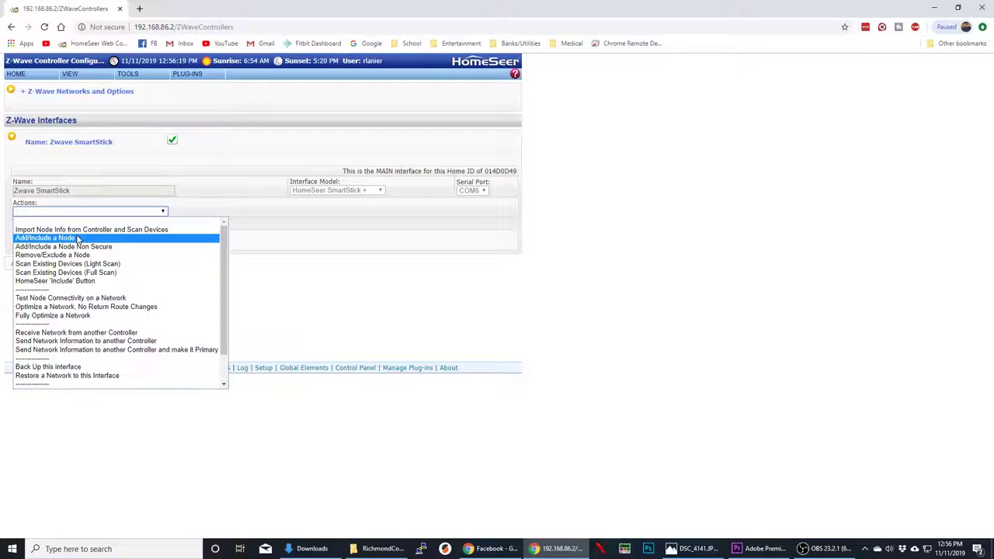
pyautogui.click(77, 239)
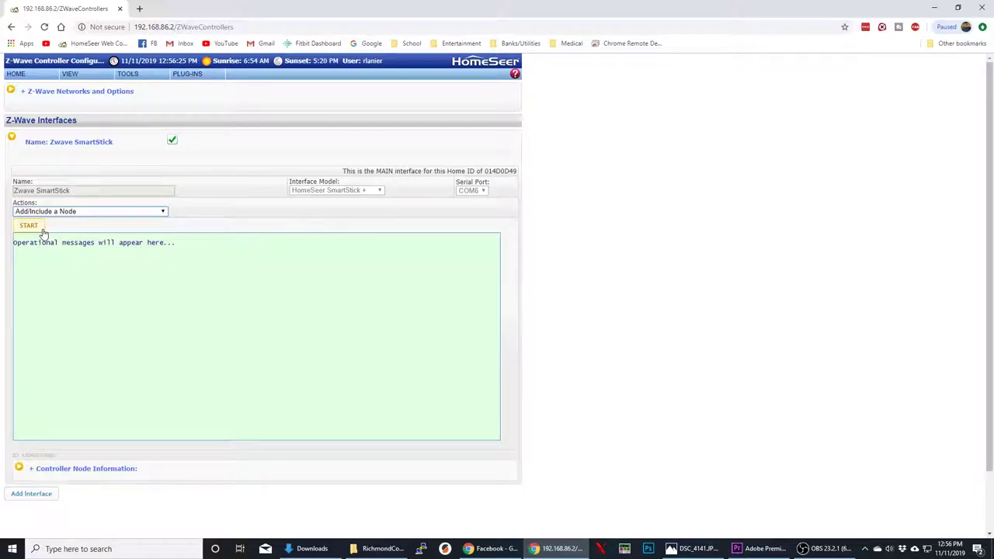
# Start inclusion and wait until the log reports the Honeywell switch added as Node 9 and Done
pyautogui.click(42, 230)
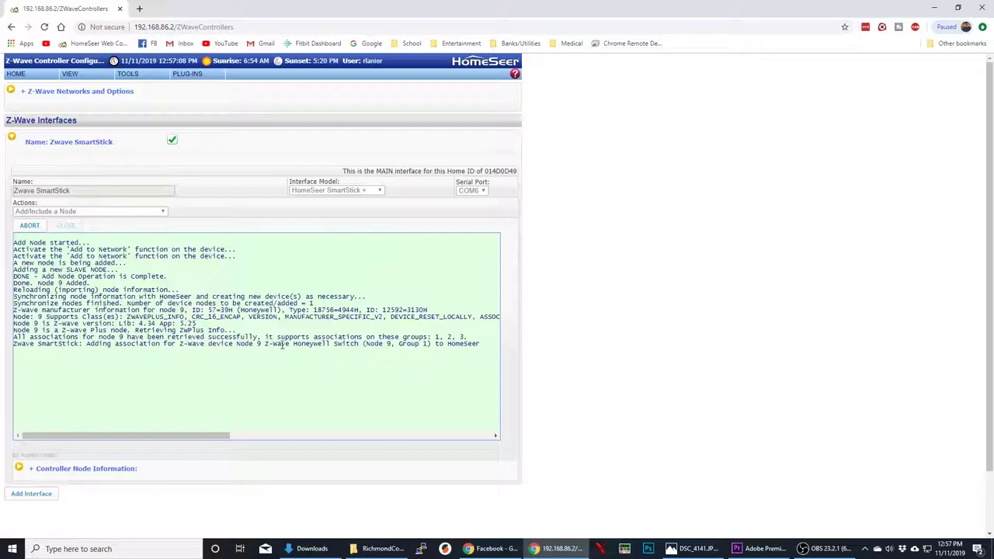
pyautogui.hotkey('ctrl', 'a')
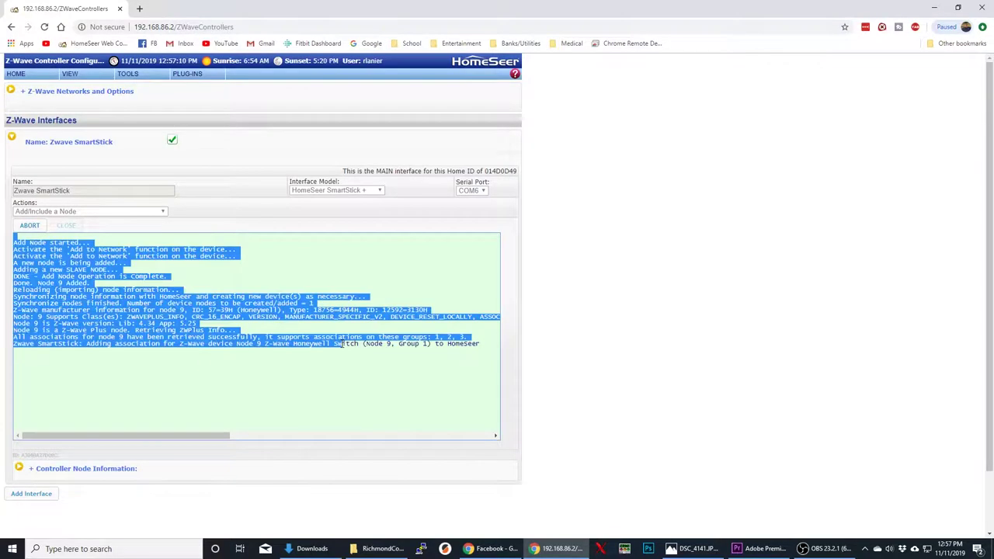
pyautogui.click(339, 359)
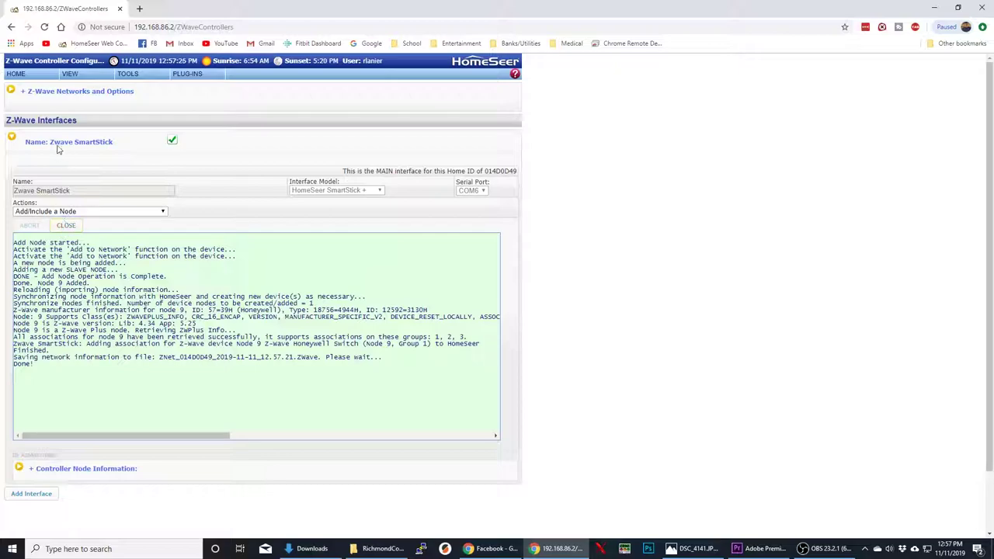
# In the Device List, set the Floor filter to Node 9 only, showing just the Honeywell Switch
pyautogui.click(31, 75)
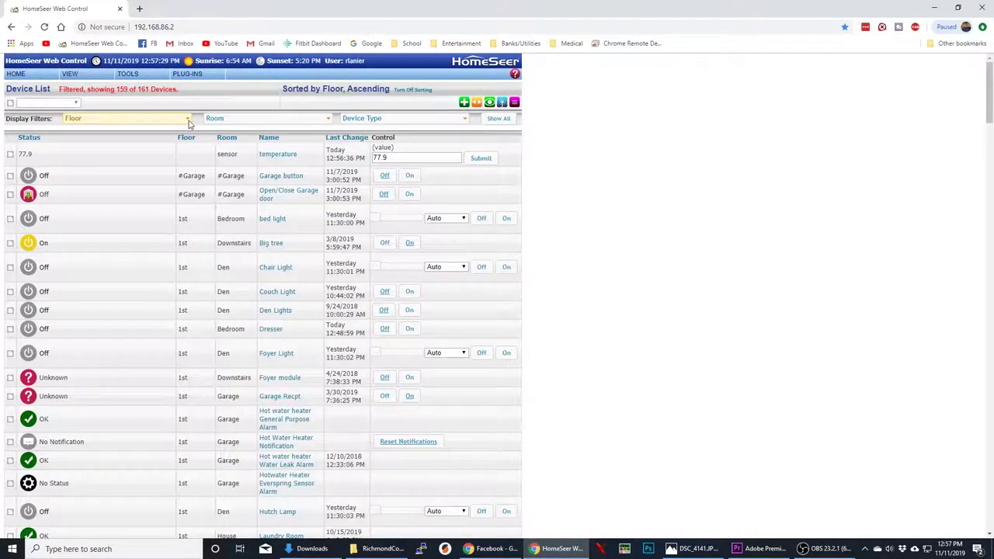
pyautogui.click(189, 121)
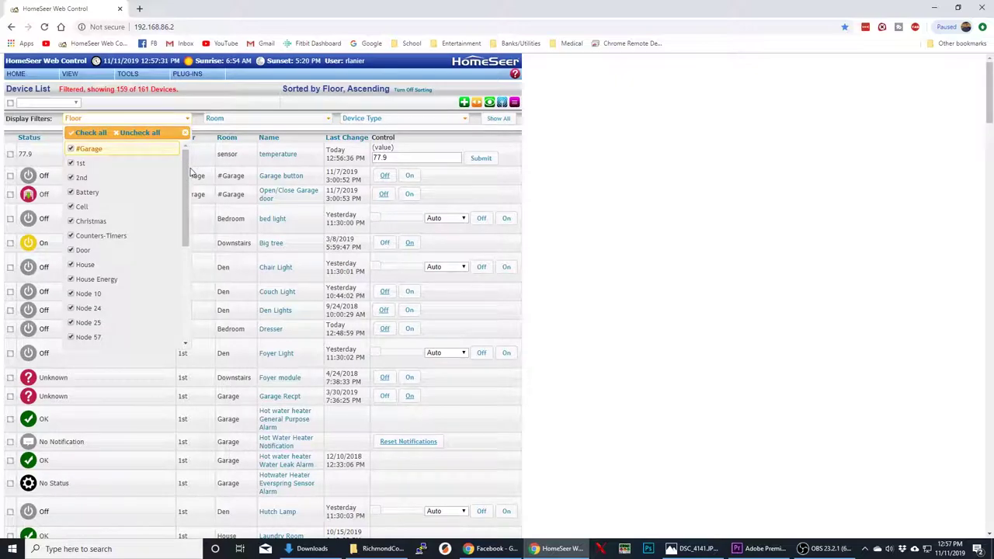
pyautogui.moveTo(190, 176); pyautogui.dragTo(185, 240)
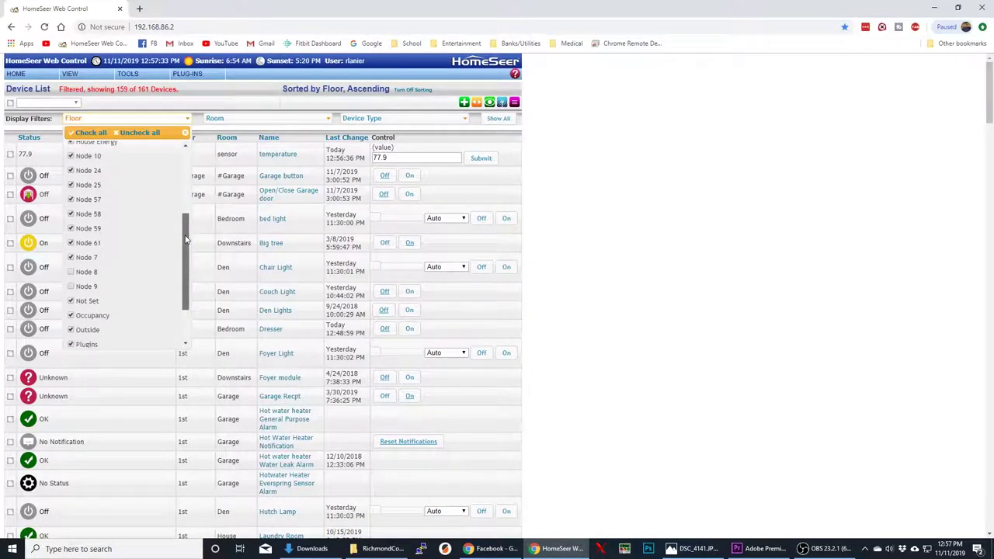
pyautogui.click(133, 132)
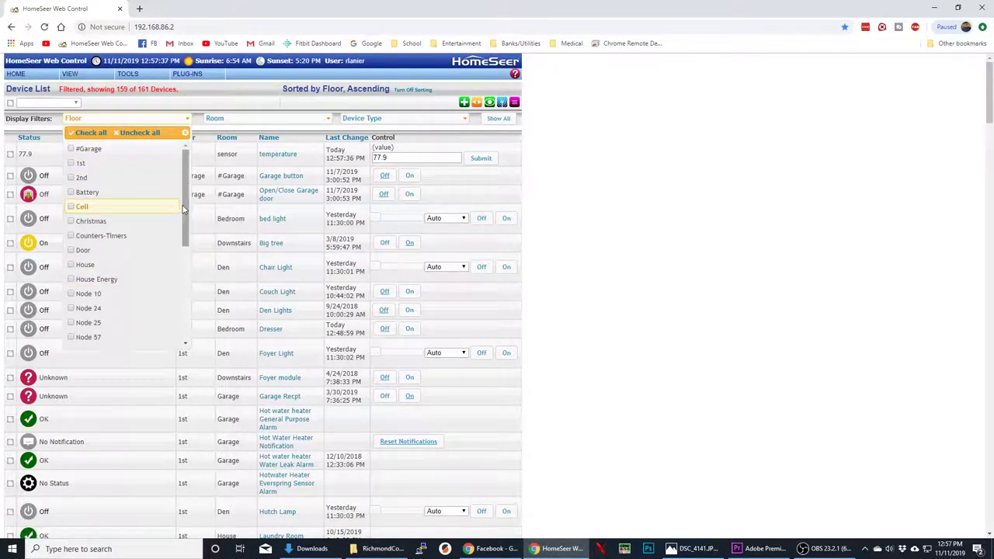
pyautogui.scroll(-3, 108, 257)
pyautogui.click(72, 289)
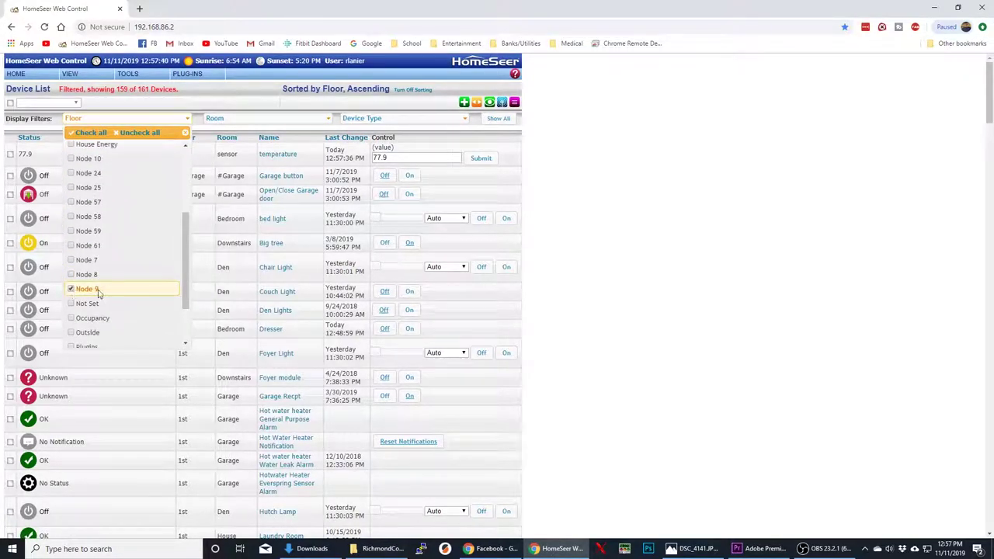
pyautogui.click(582, 296)
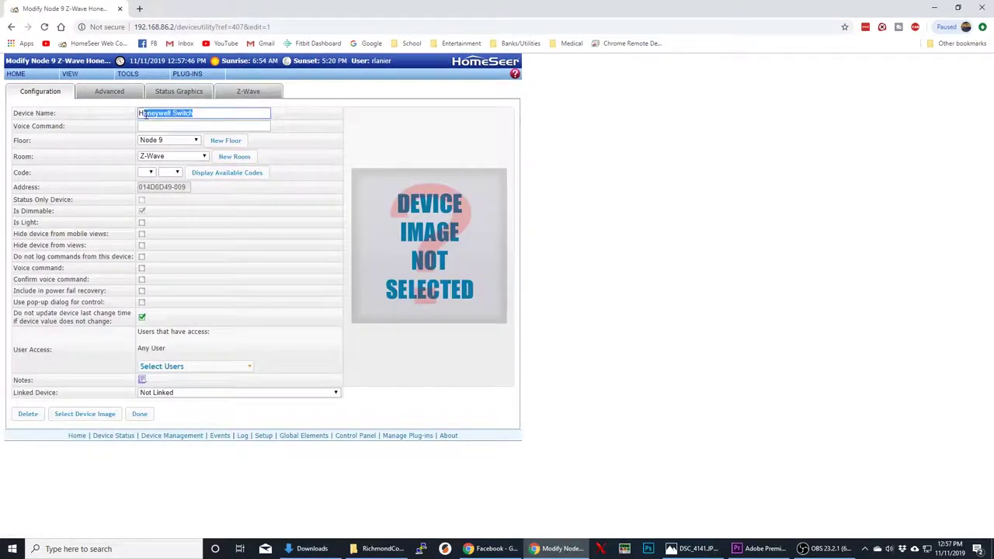
# Rename the device to Kitchen, set Floor to 1st and Room to Downstairs, and save
pyautogui.write('Ki')
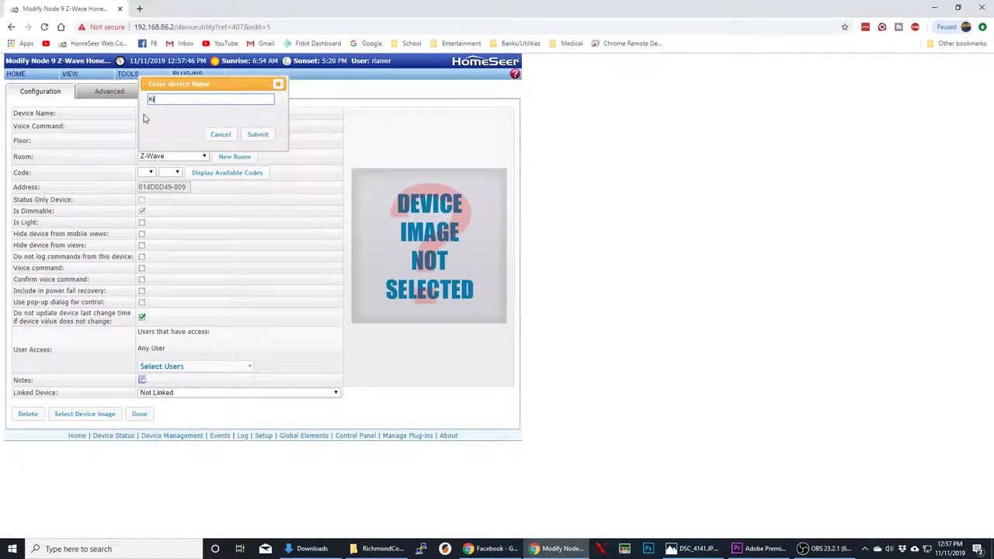
pyautogui.write('tchen')
pyautogui.click(257, 134)
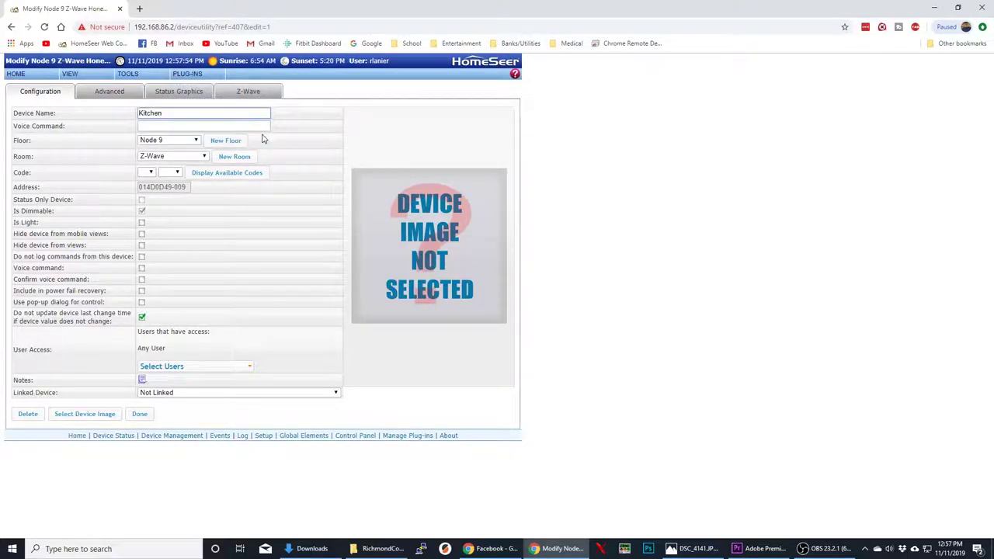
pyautogui.click(195, 140)
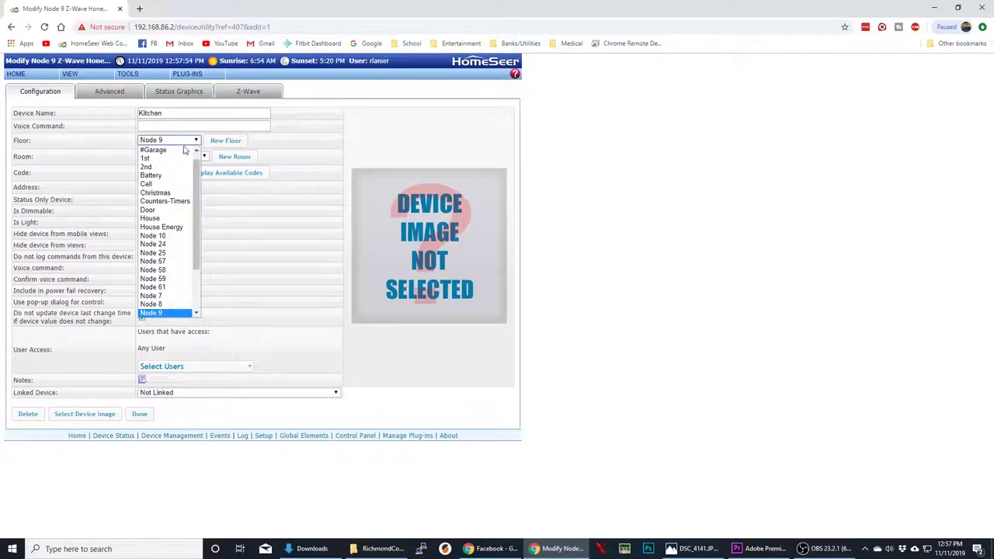
pyautogui.click(185, 157)
pyautogui.click(200, 158)
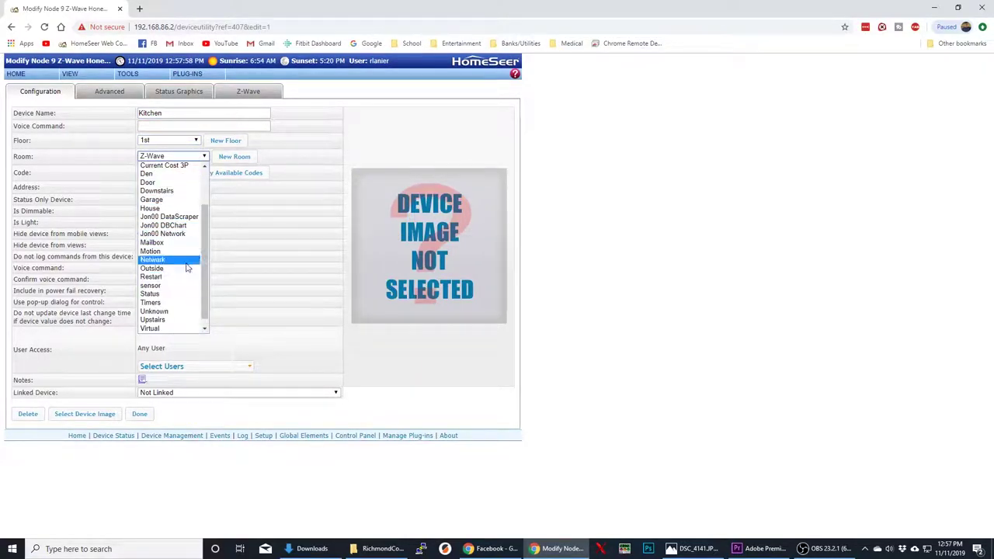
pyautogui.scroll(2, 180, 248)
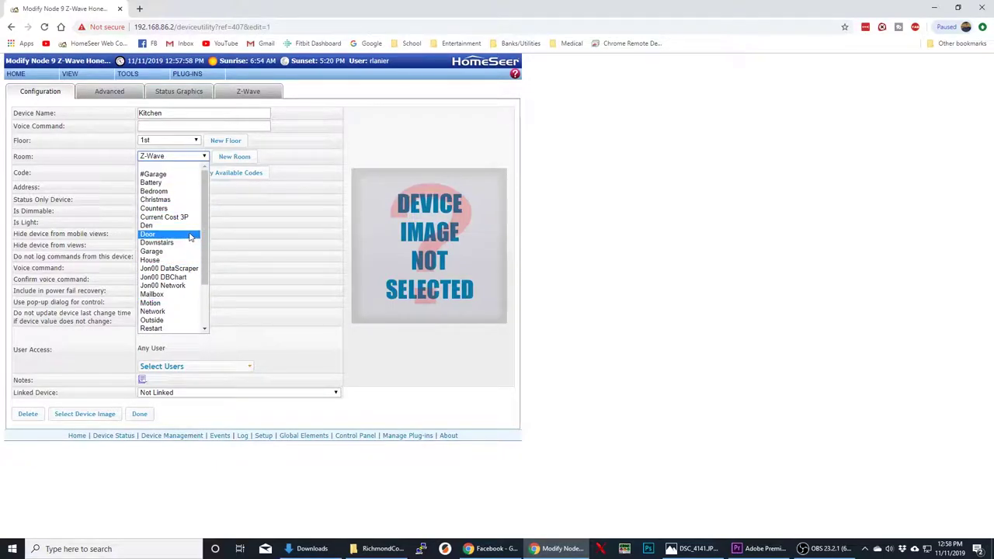
pyautogui.click(187, 243)
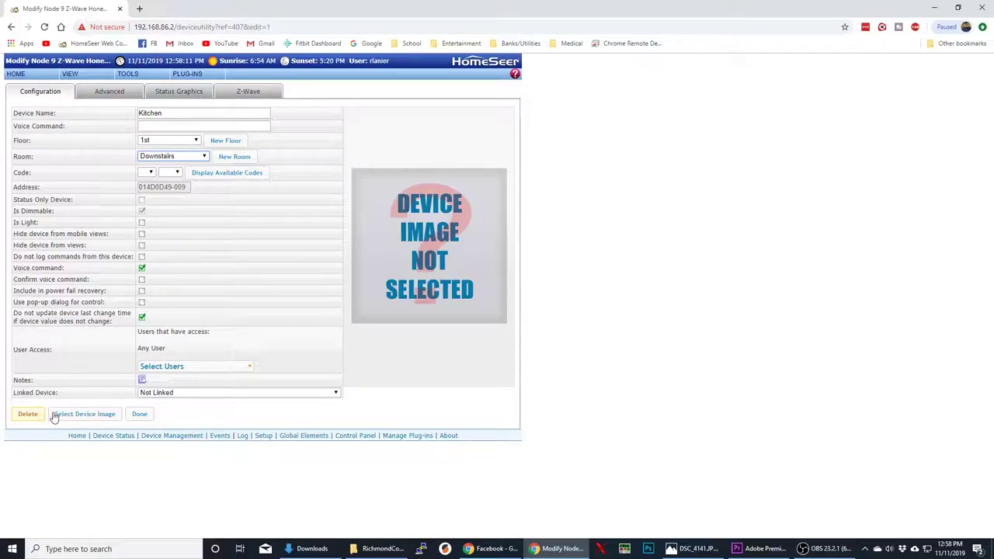
pyautogui.click(140, 413)
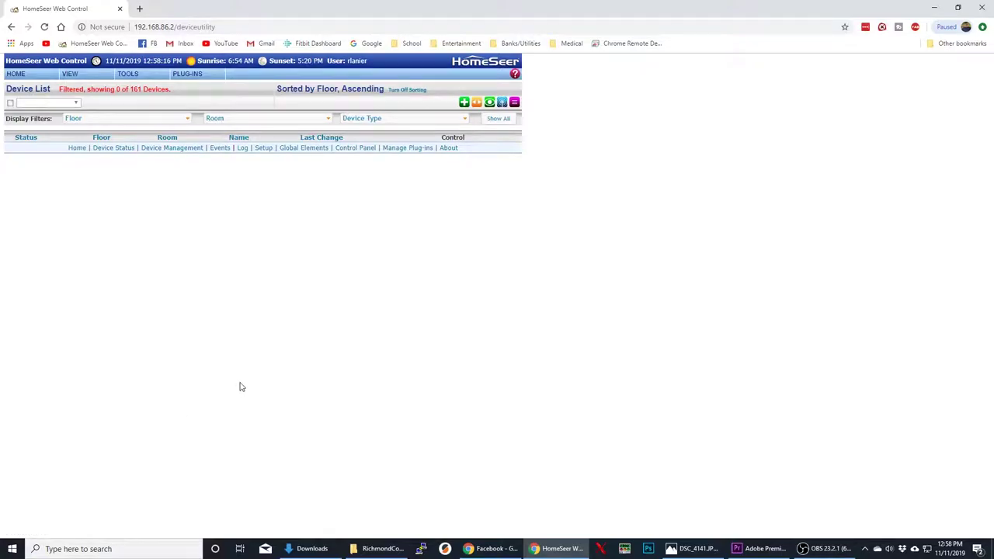
# Check all floors in the Floor filter and scroll down to the Kitchen row
pyautogui.click(187, 119)
pyautogui.click(91, 133)
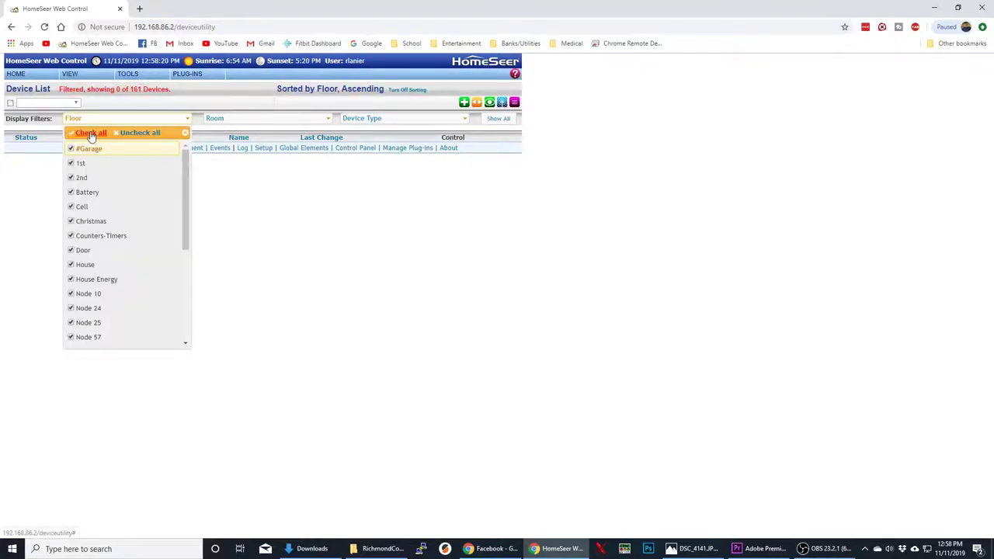
pyautogui.click(245, 319)
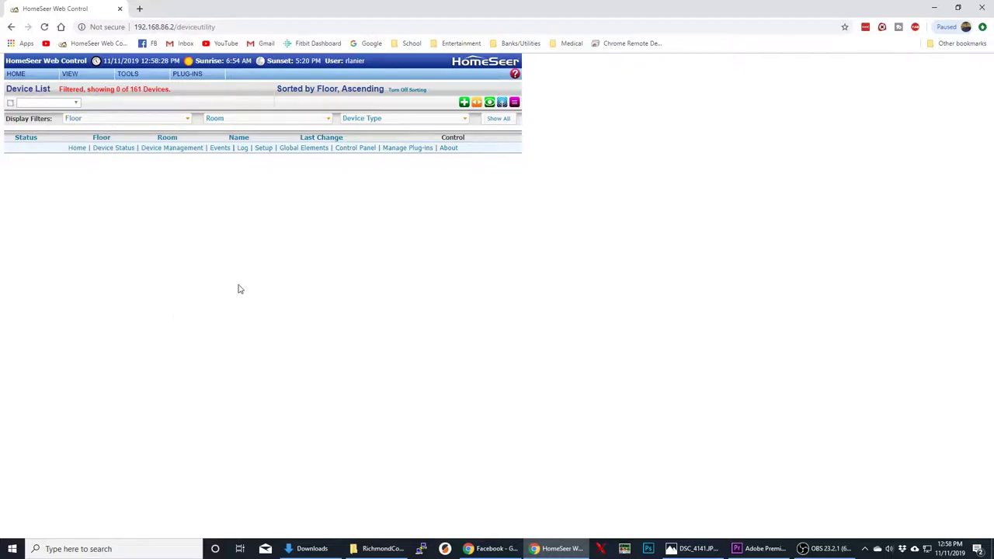
pyautogui.click(133, 123)
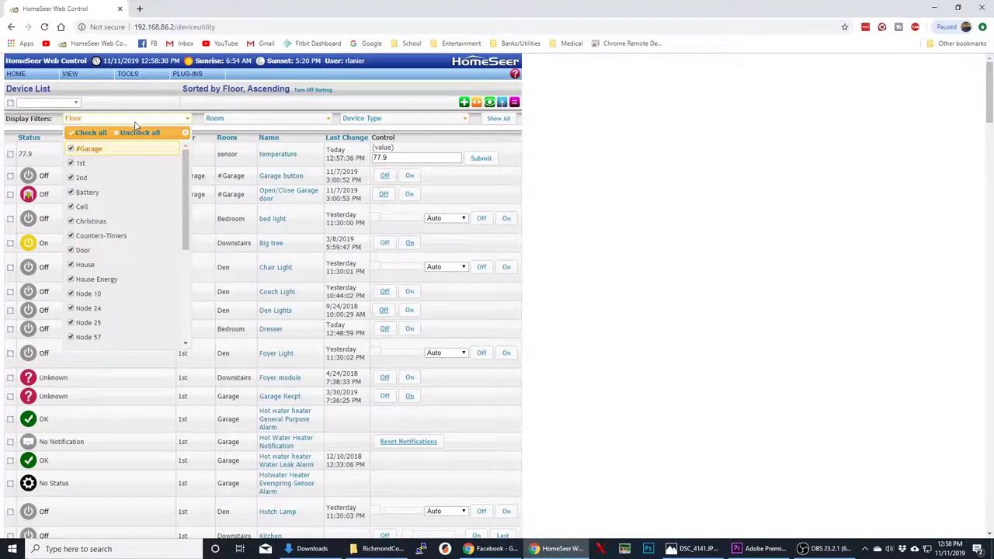
pyautogui.click(533, 183)
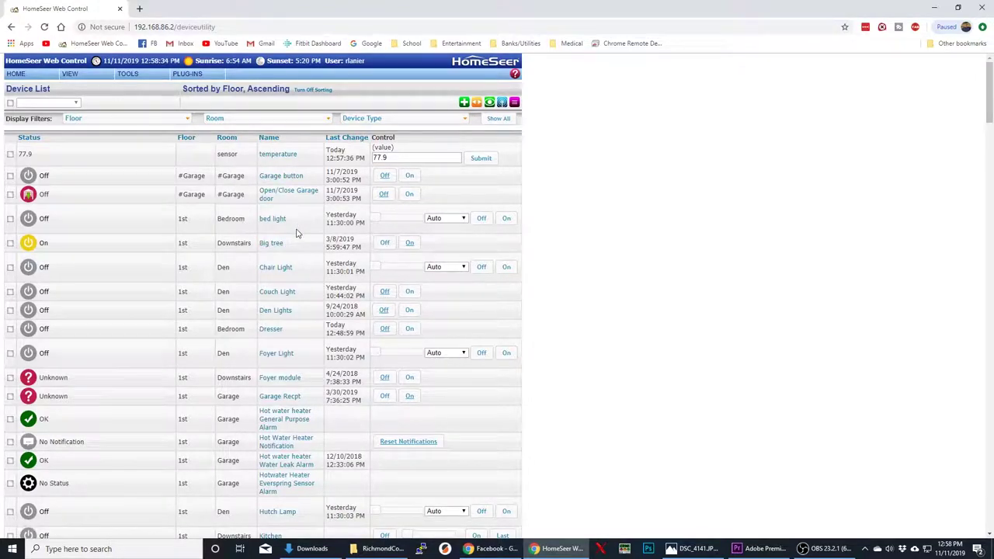
pyautogui.scroll(-2, 295, 233)
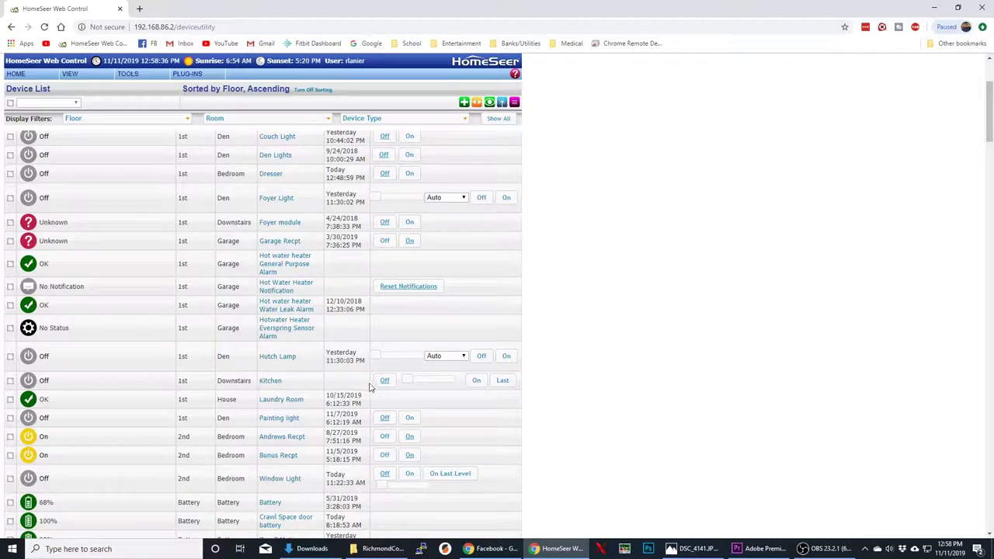
# Turn the Kitchen switch on, dim it to 58%, turn it off, then set it to Last
pyautogui.click(476, 380)
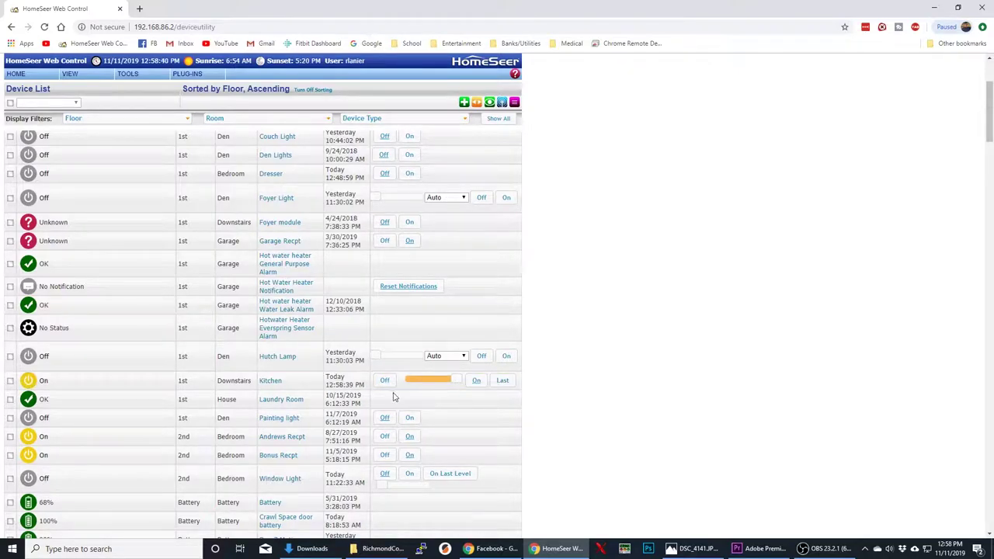
pyautogui.moveTo(453, 387); pyautogui.dragTo(435, 383)
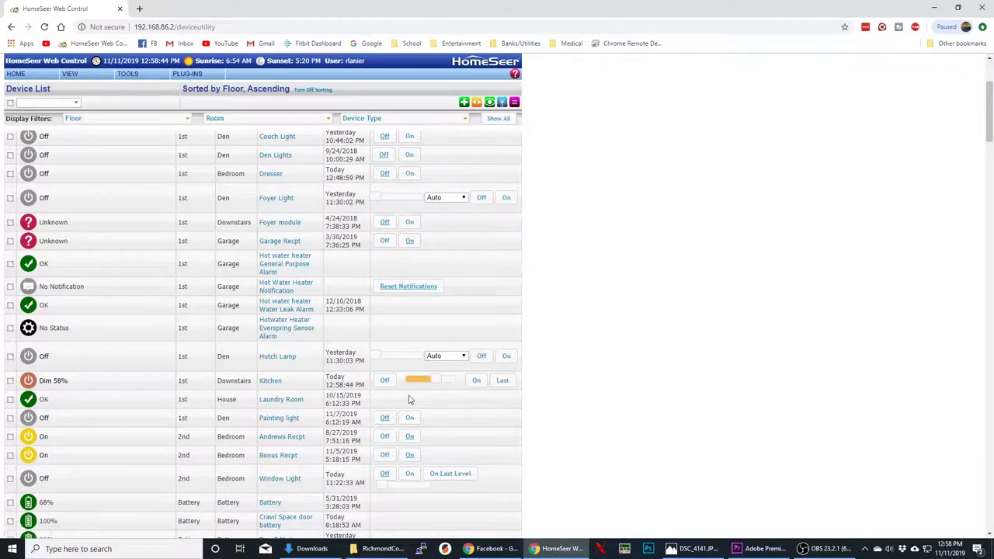
pyautogui.click(384, 380)
pyautogui.click(502, 380)
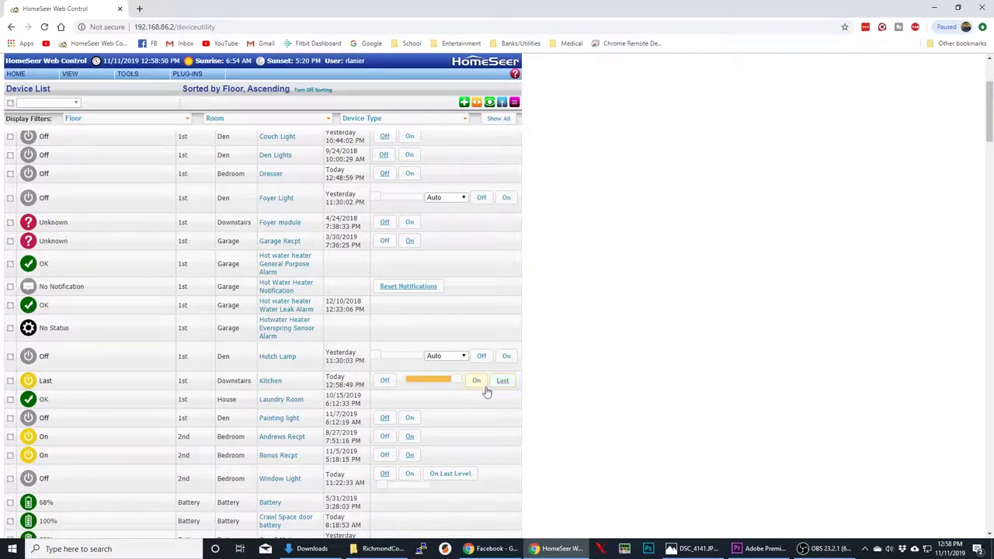